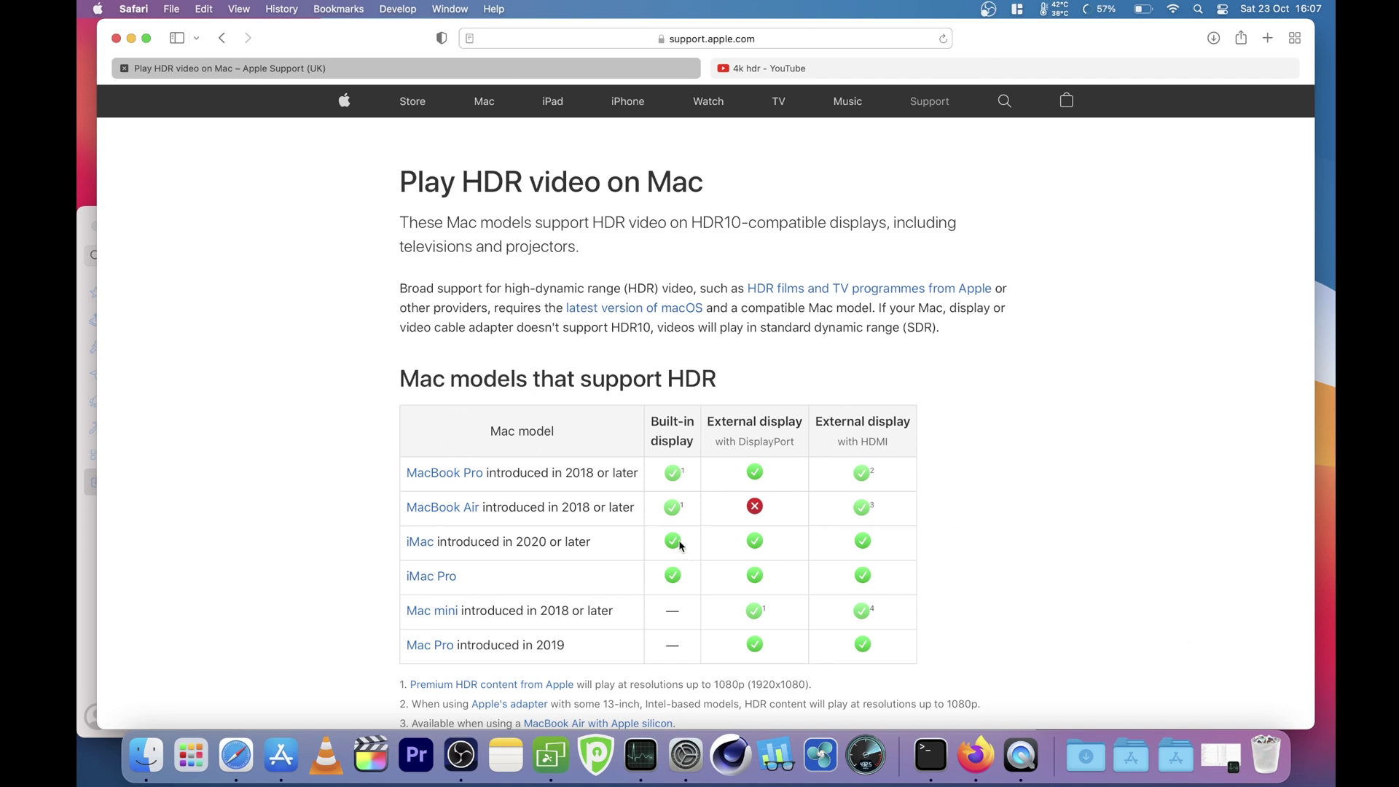
- Check the Costa Rica 4K 60fps HDR video's quality options, which top out at 1080p60 on Auto
click(790, 69)
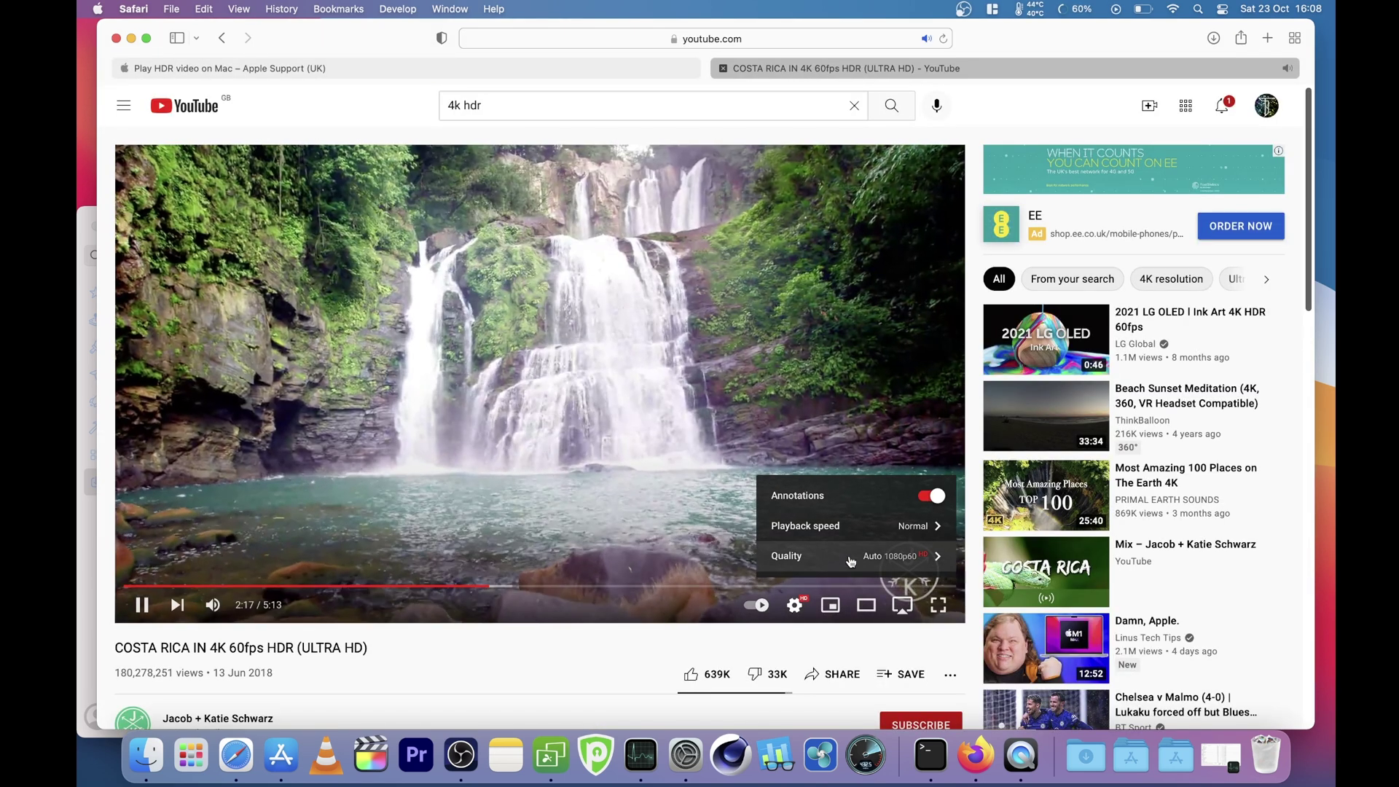
click(851, 559)
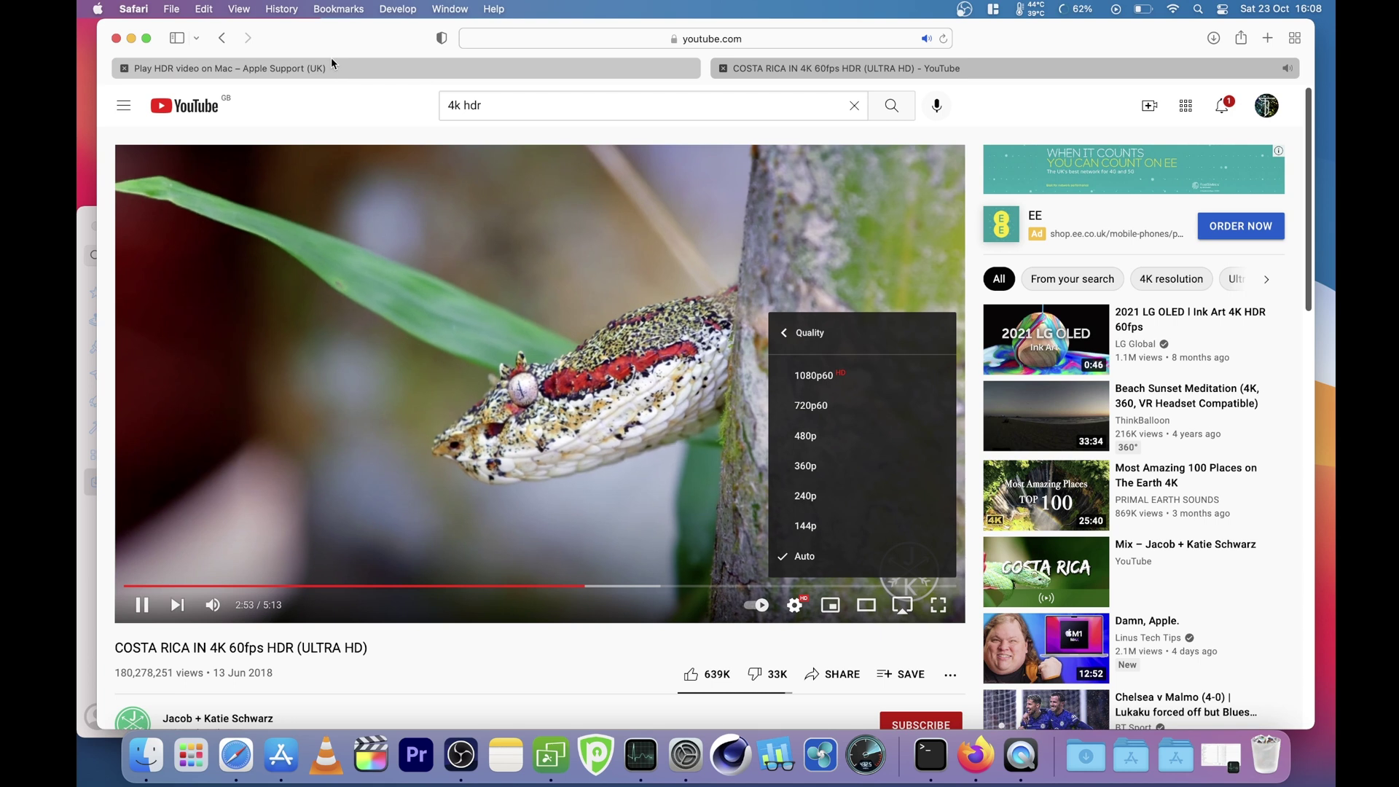
click(145, 10)
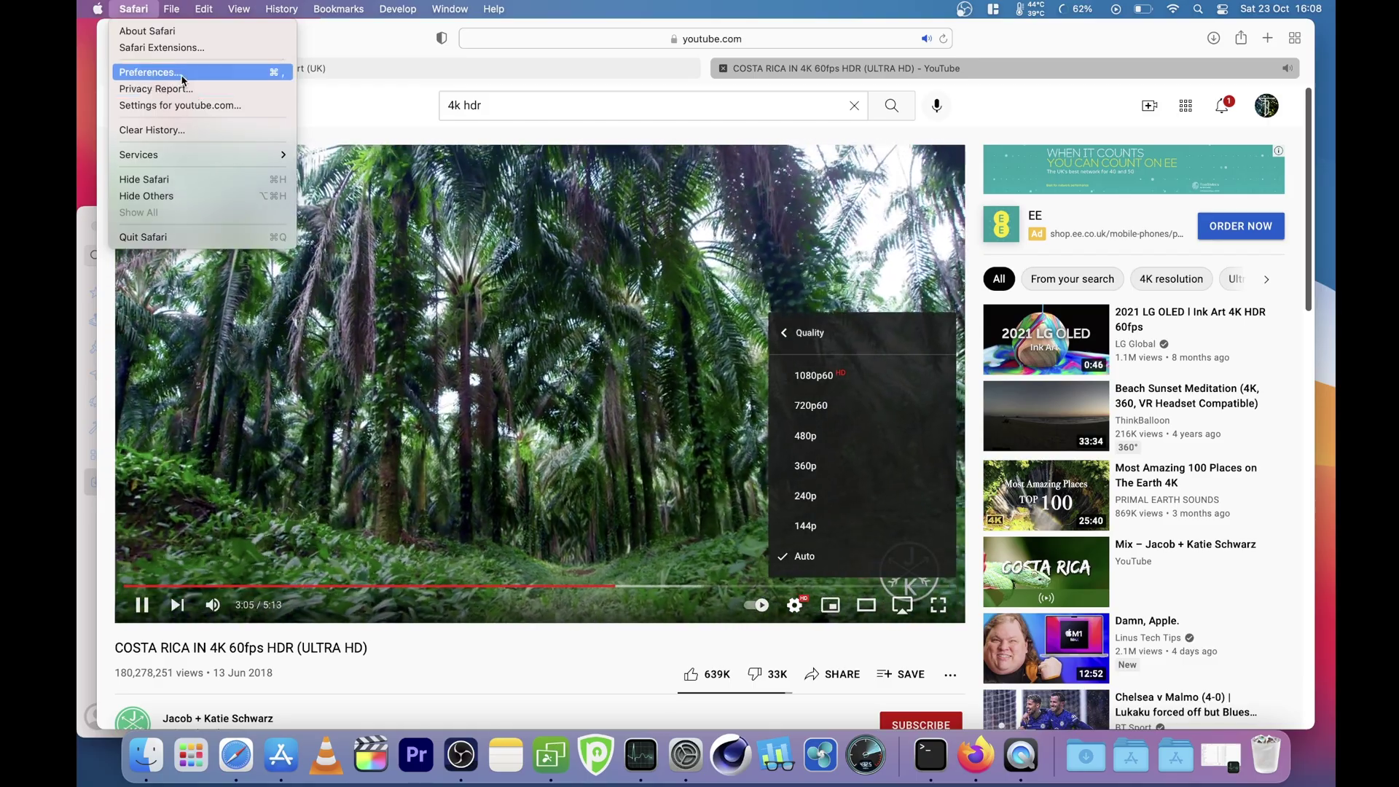
- Turn on Show Develop menu in Safari's Advanced preferences and briefly view Experimental Features
click(183, 76)
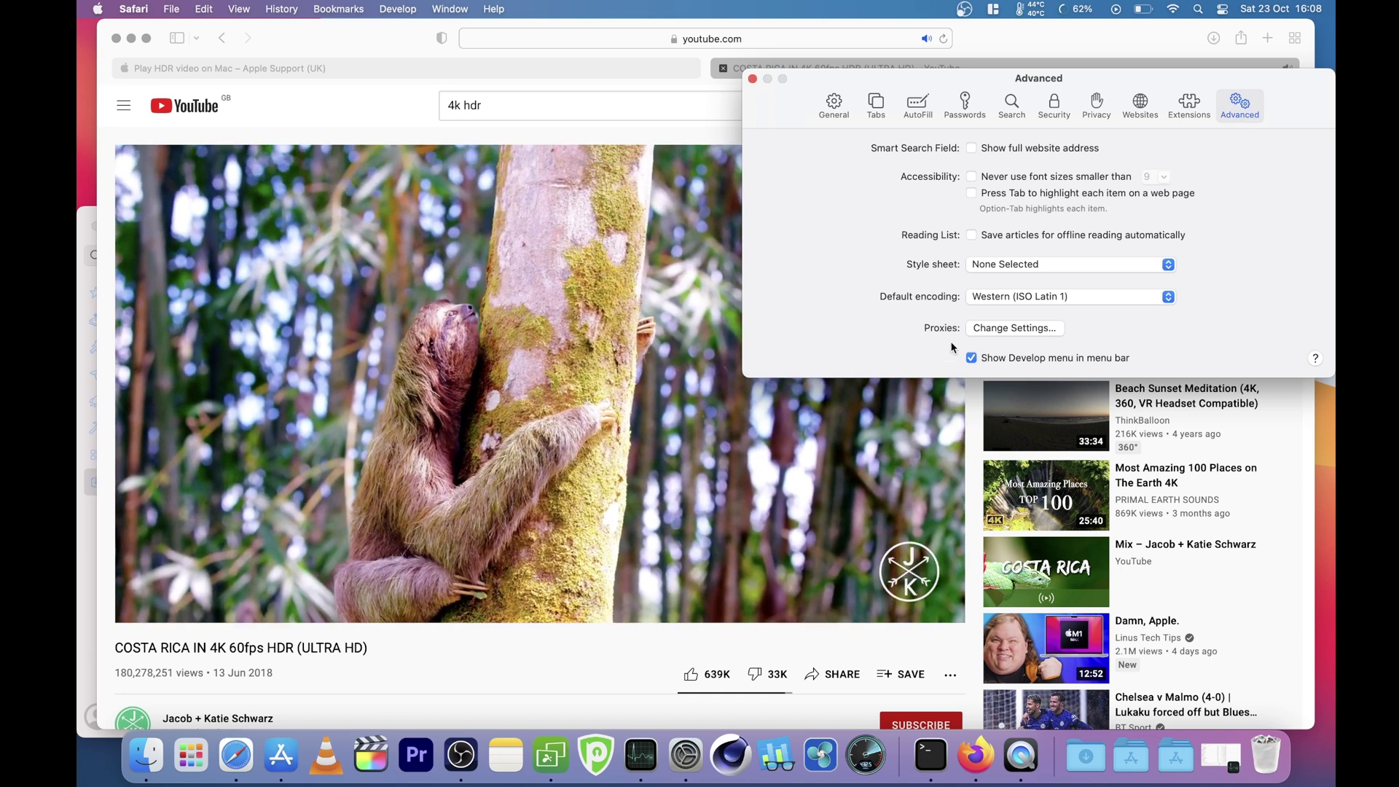
click(408, 8)
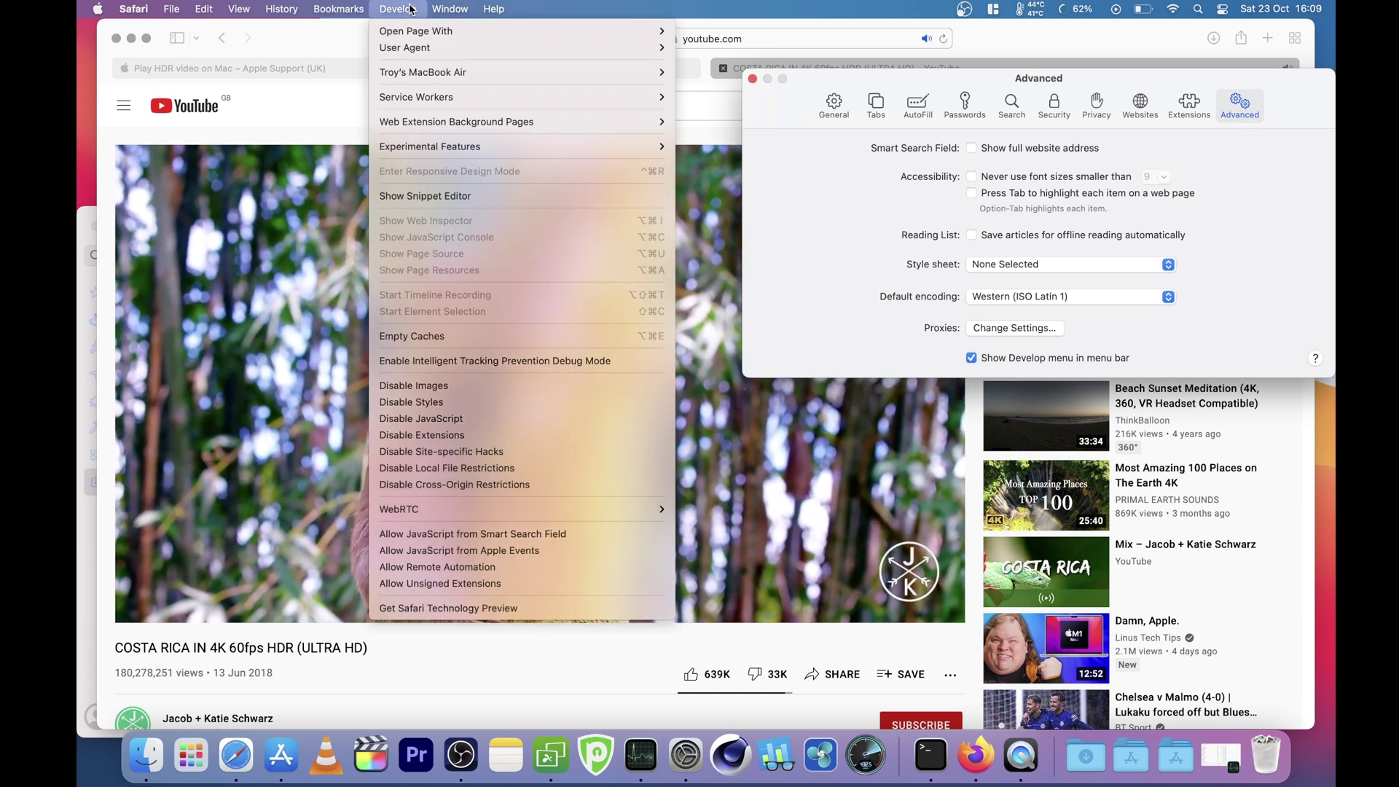
mouse_move(518, 143)
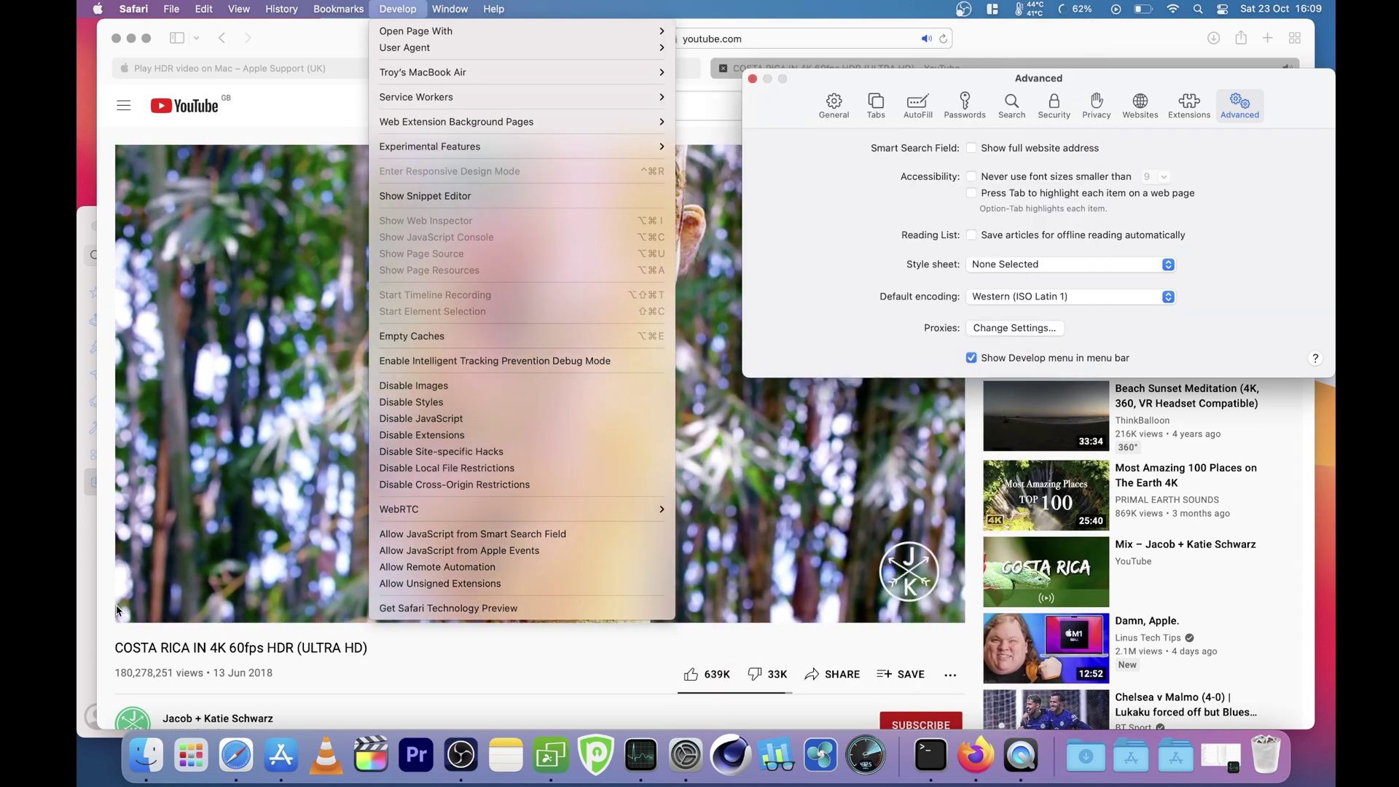
click(107, 611)
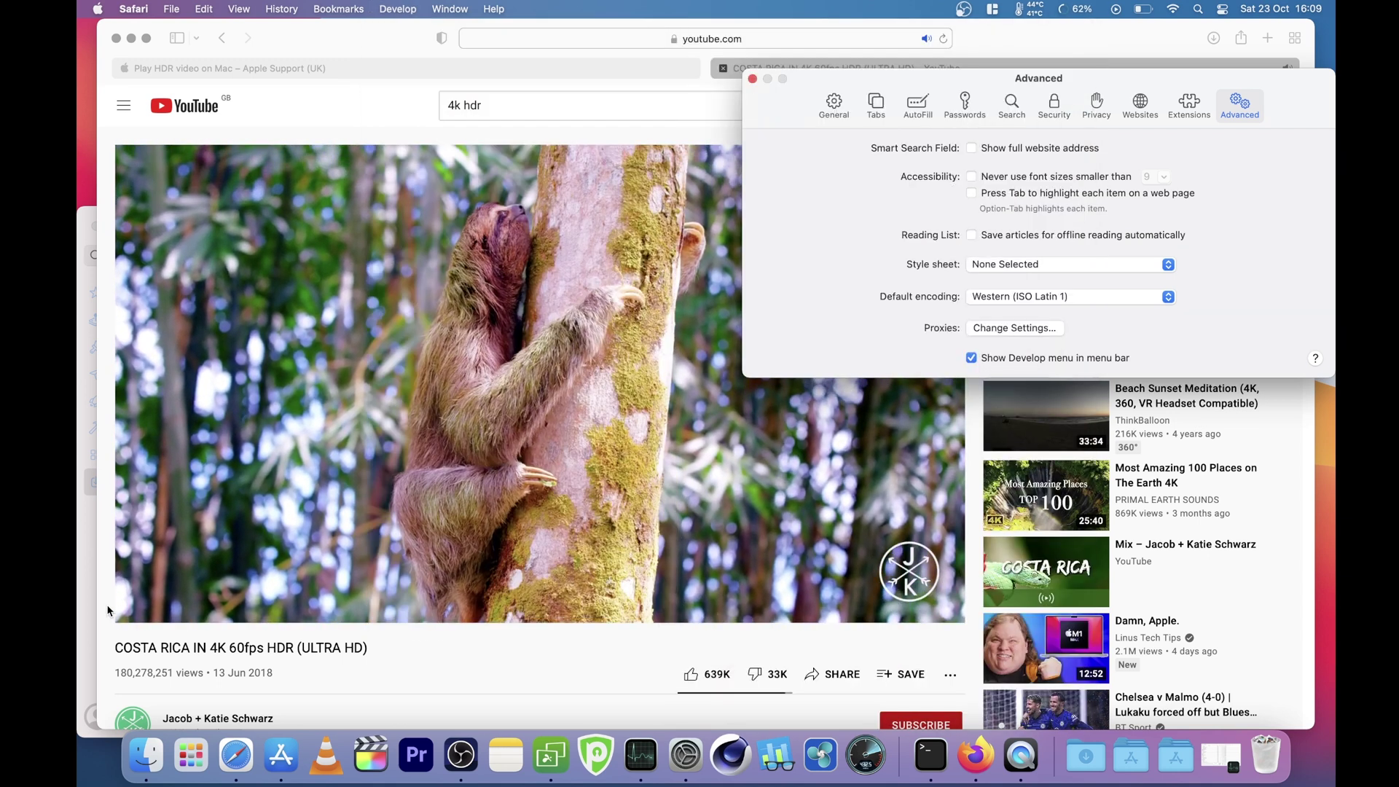
- Pause the Costa Rica video and enable the 'VP9 SW decoder on battery' experimental feature
click(107, 611)
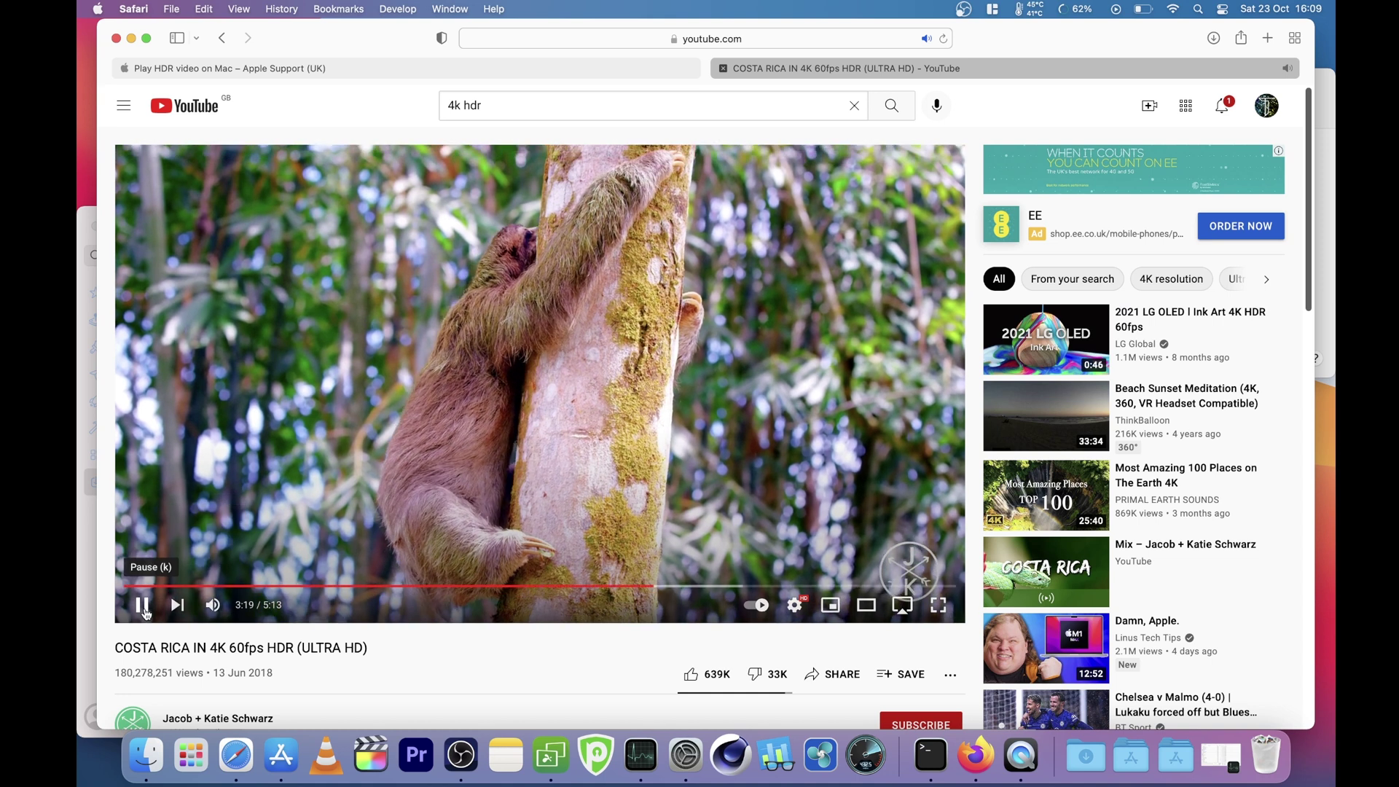
click(143, 606)
click(397, 8)
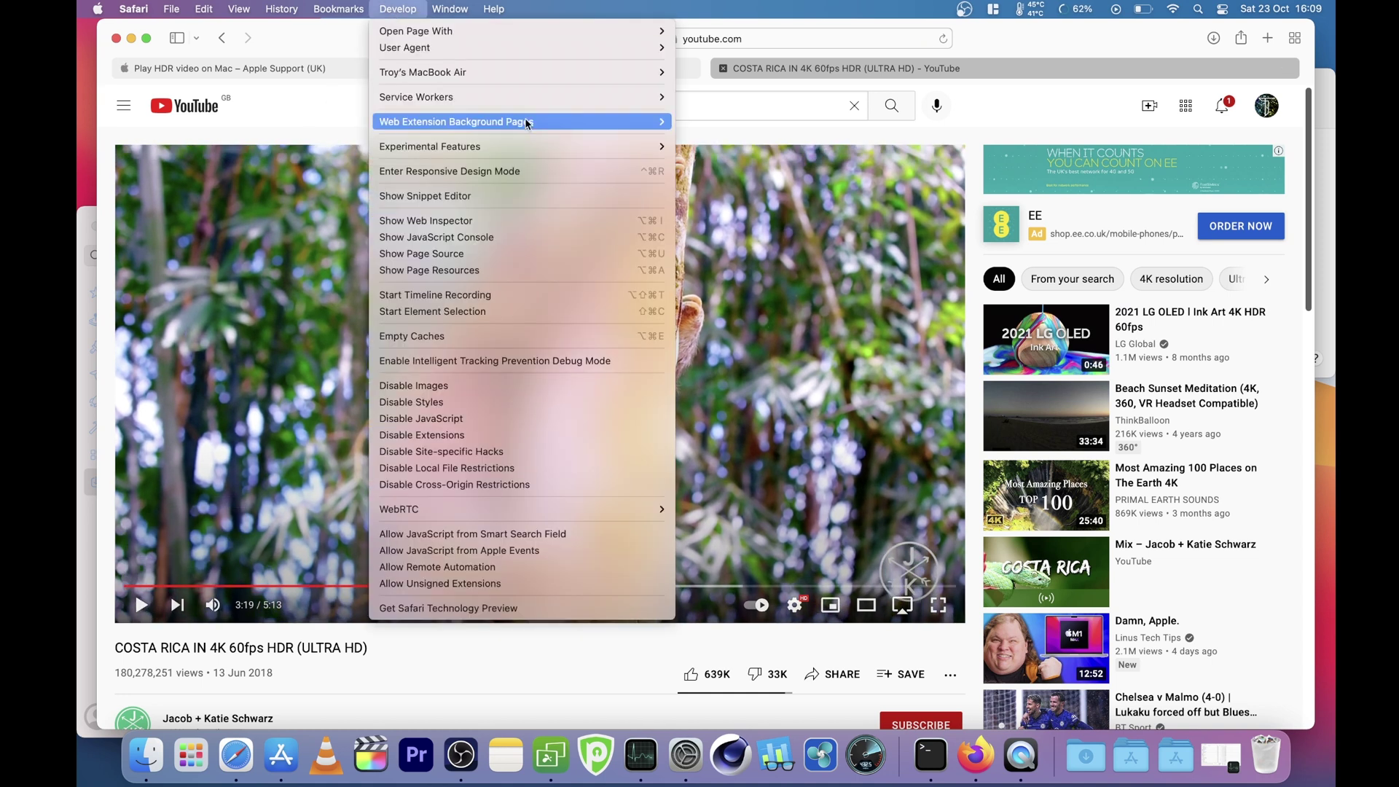
mouse_move(562, 149)
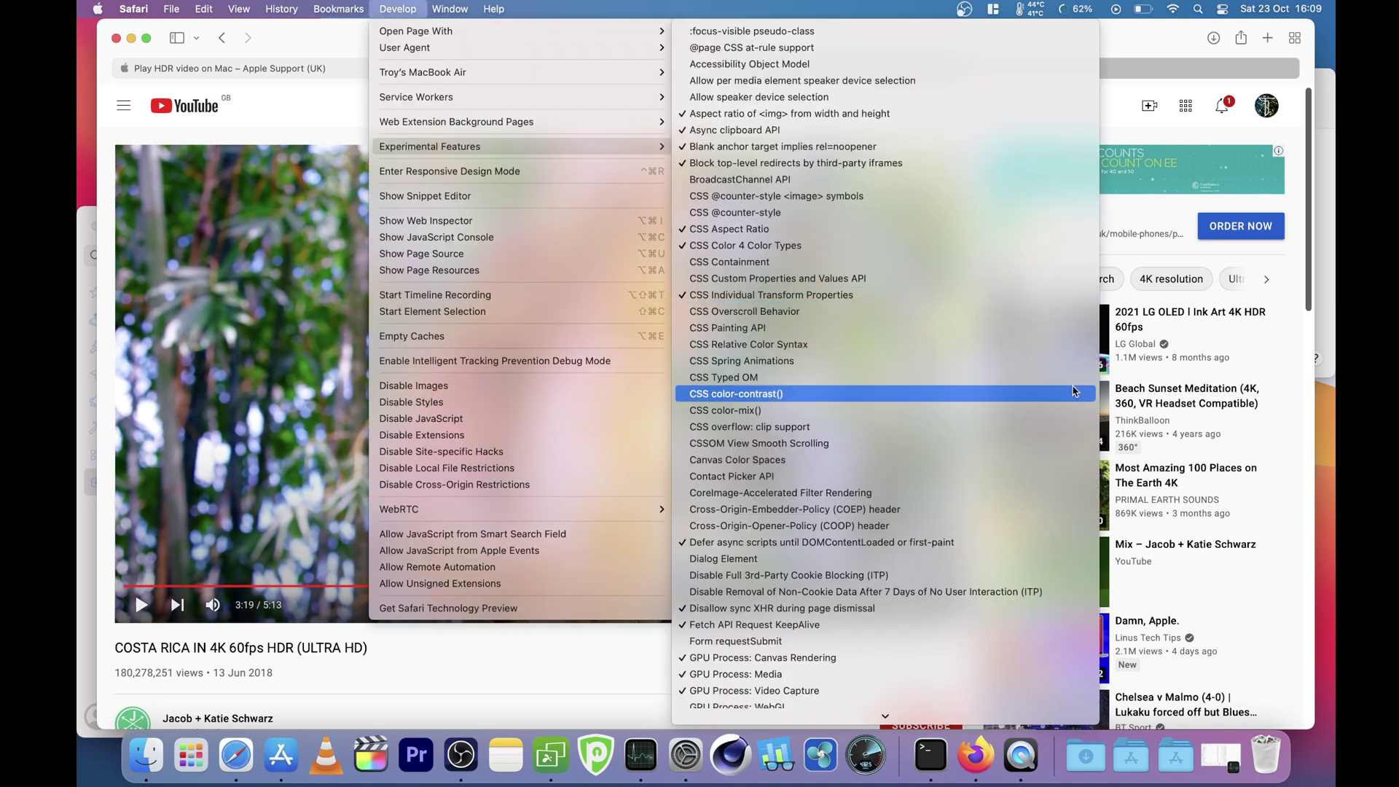
scroll(1073, 394, down, 10)
scroll(1073, 392, down, 4)
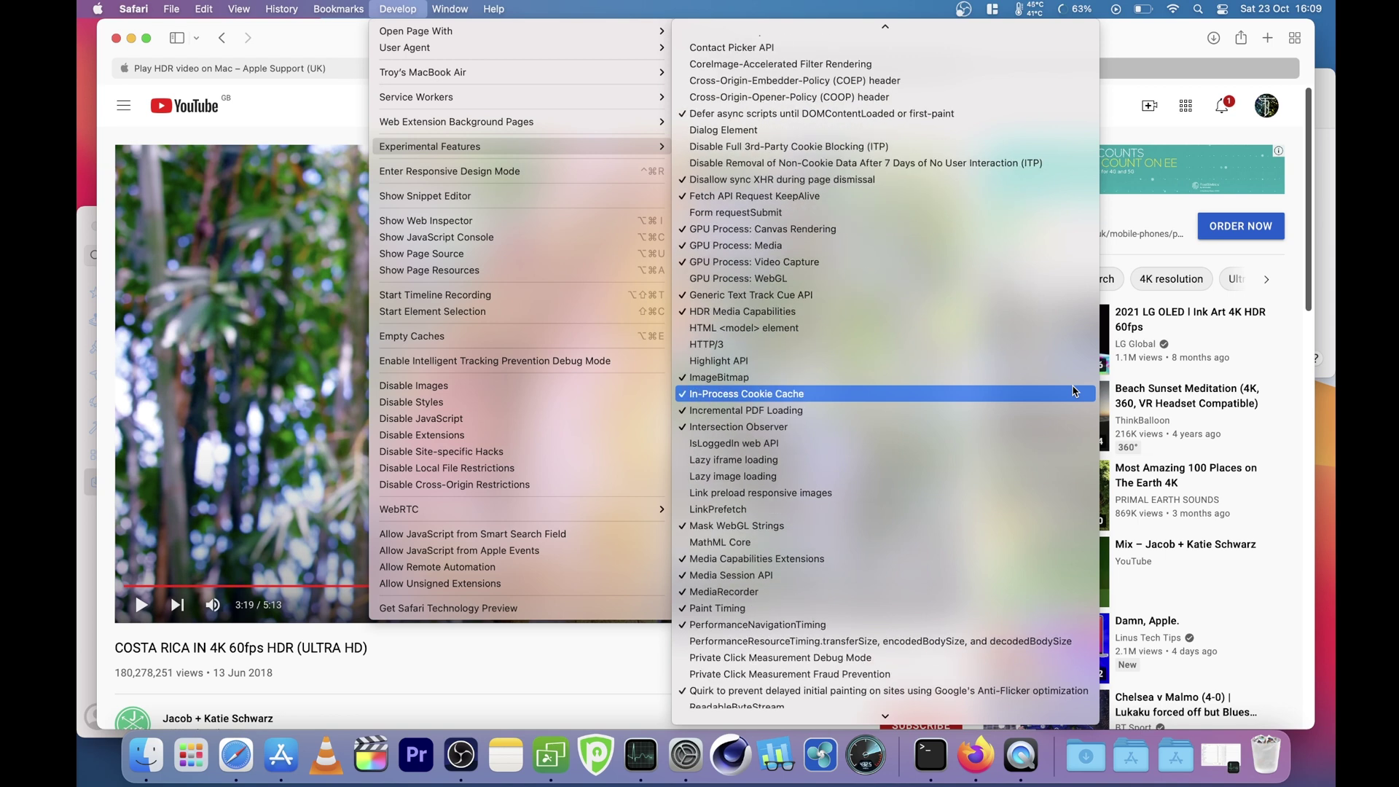
scroll(1073, 391, up, 3)
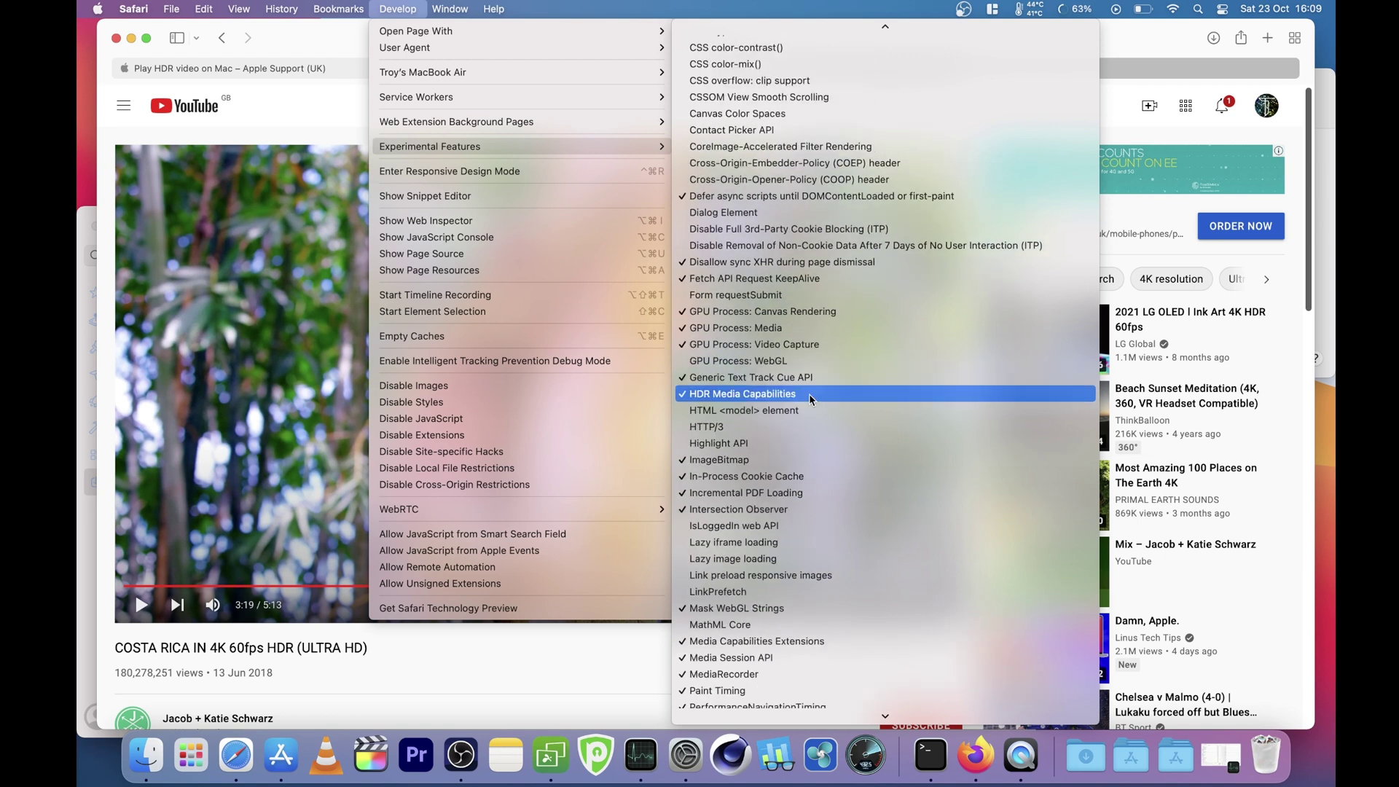
scroll(809, 393, down, 15)
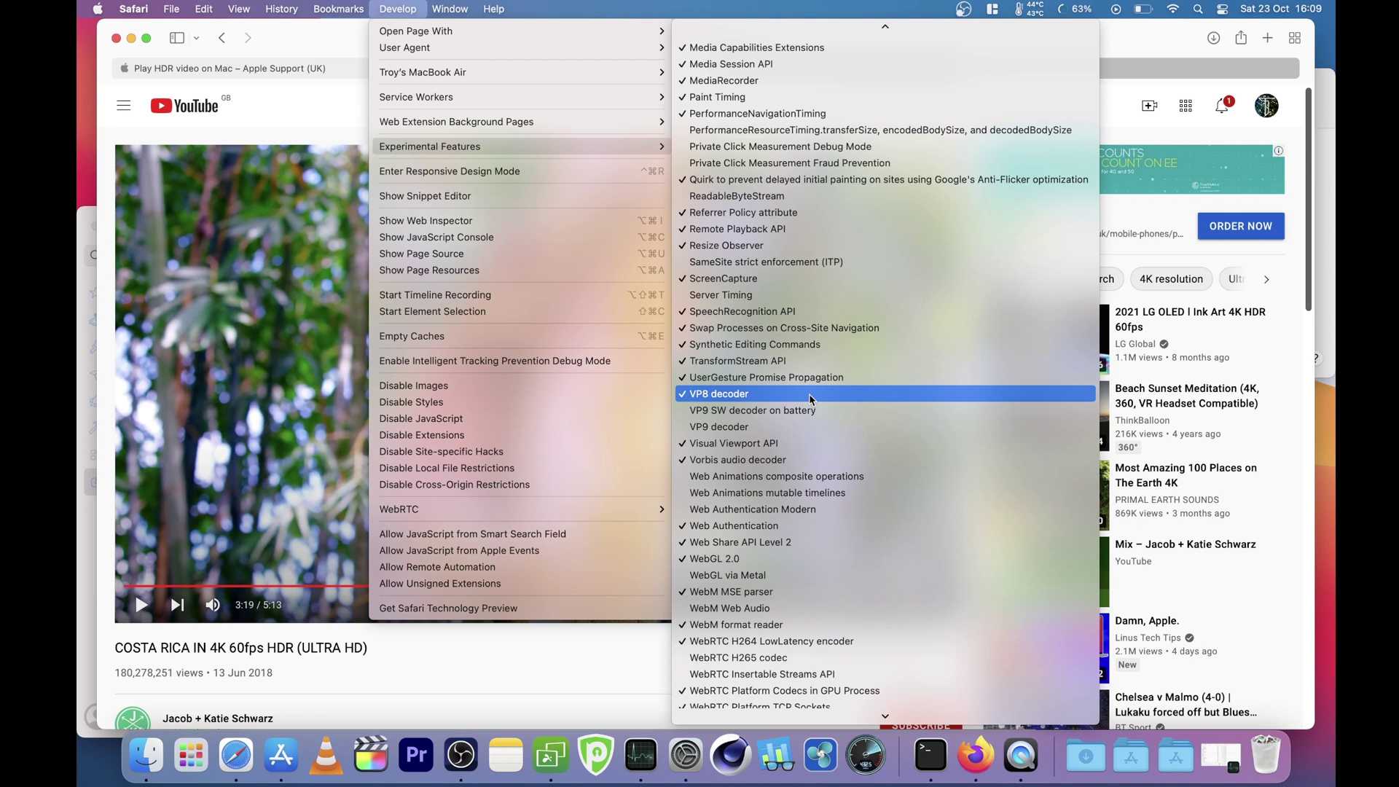
click(763, 412)
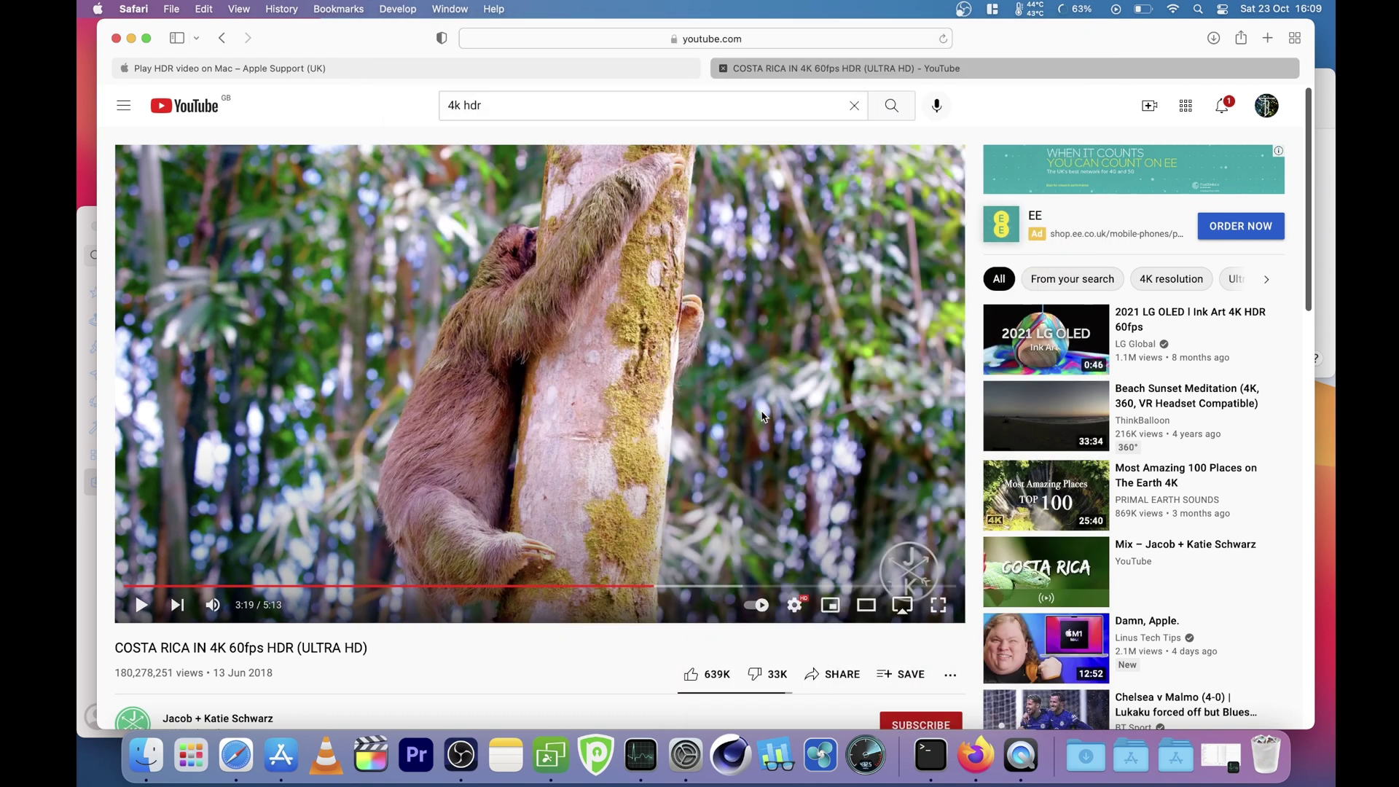
- Enable the 'VP9 decoder' experimental feature in the Develop menu
click(397, 9)
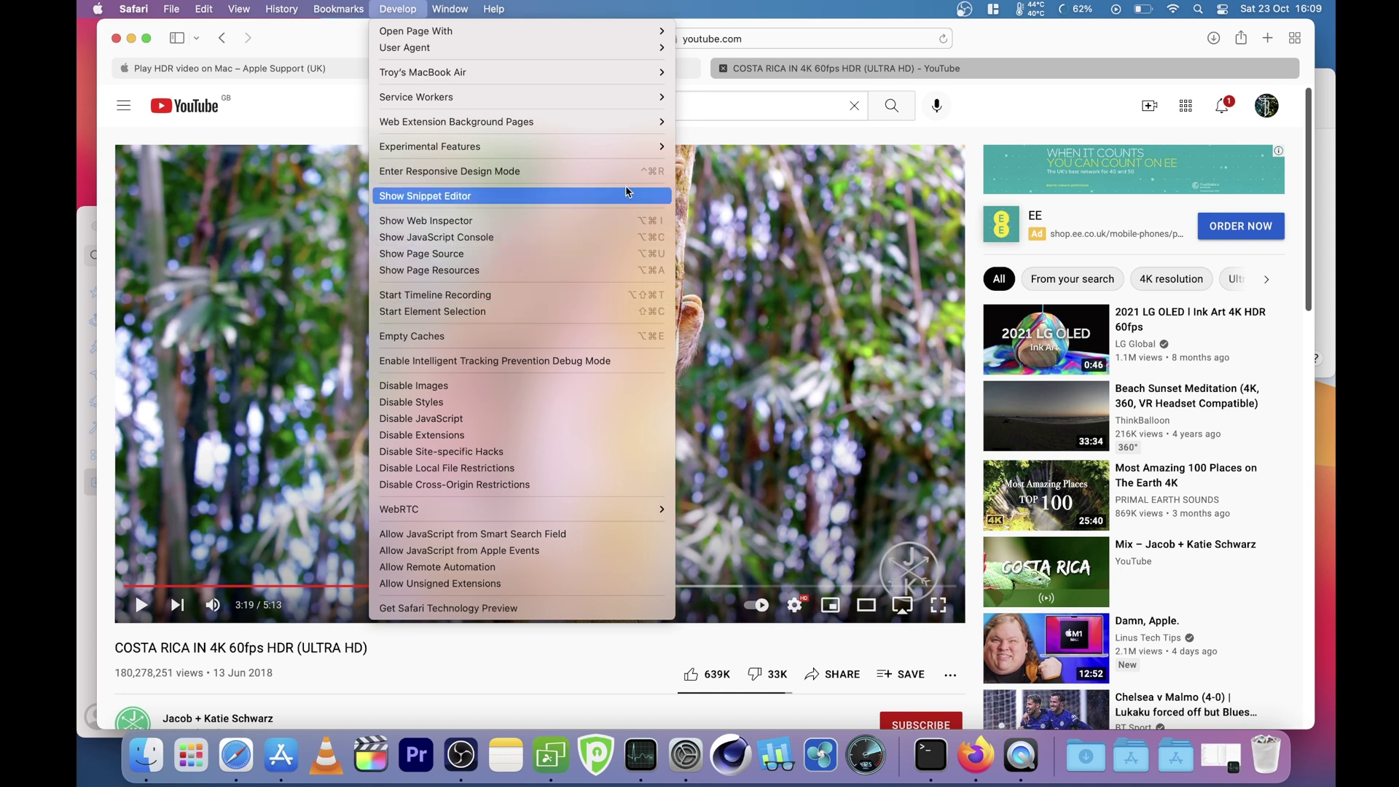
mouse_move(636, 149)
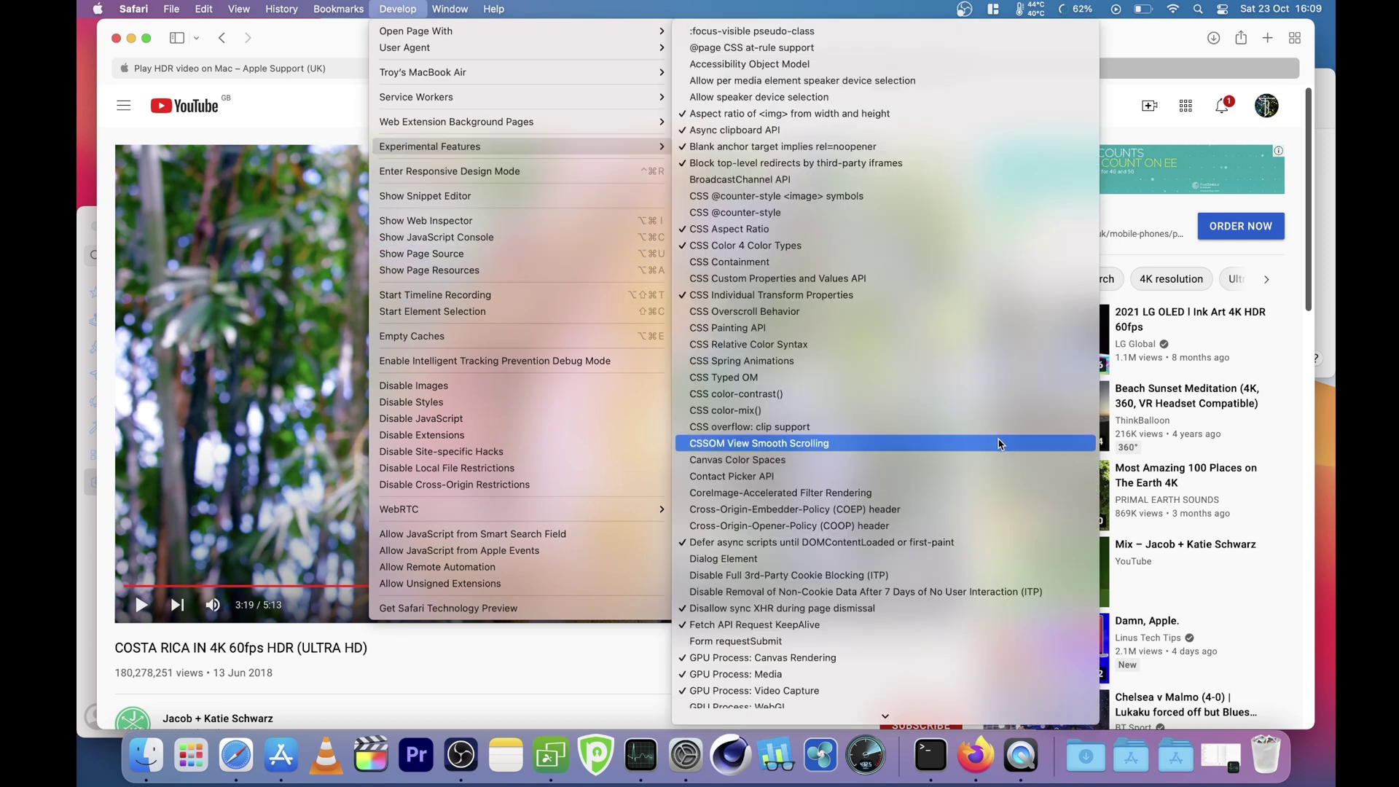
scroll(999, 443, down, 5)
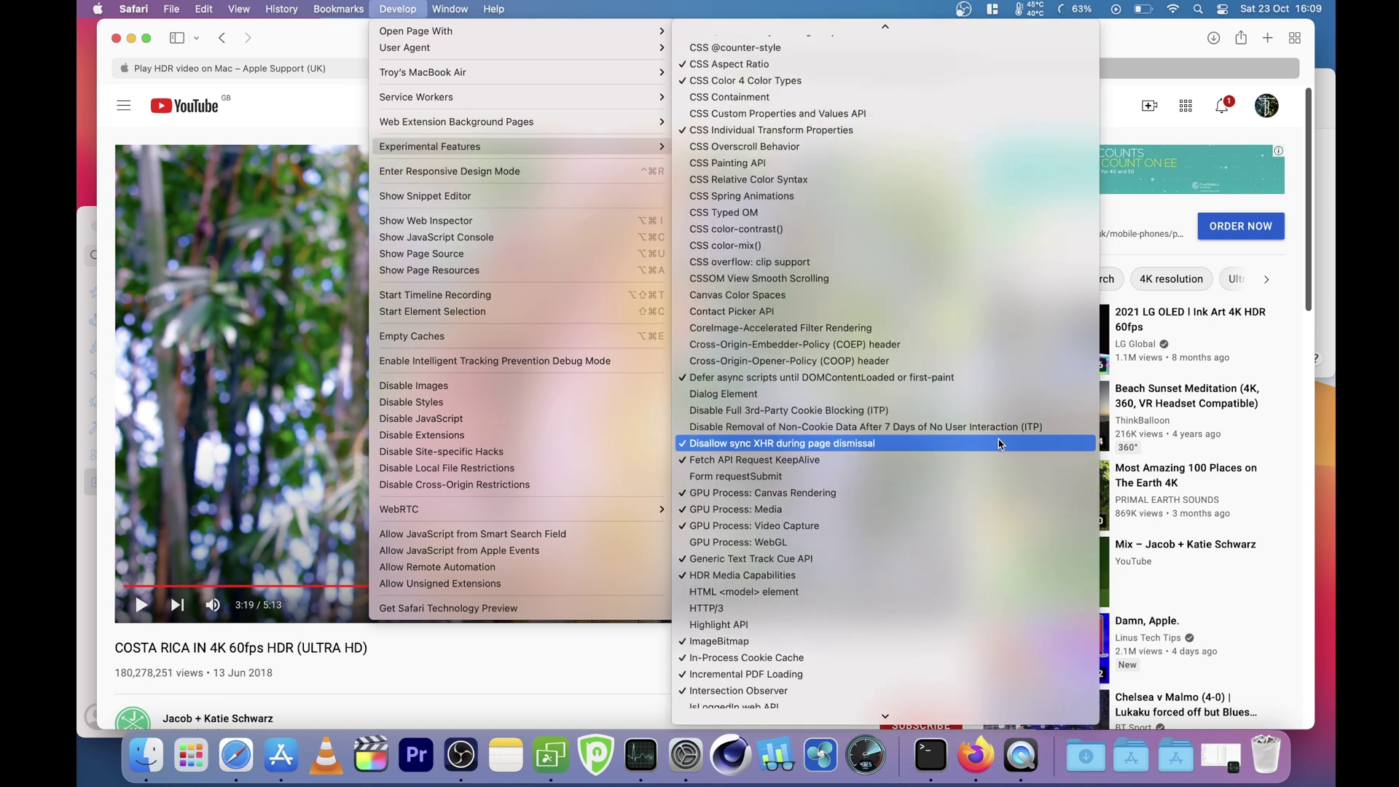
scroll(999, 444, down, 1)
scroll(999, 444, down, 20)
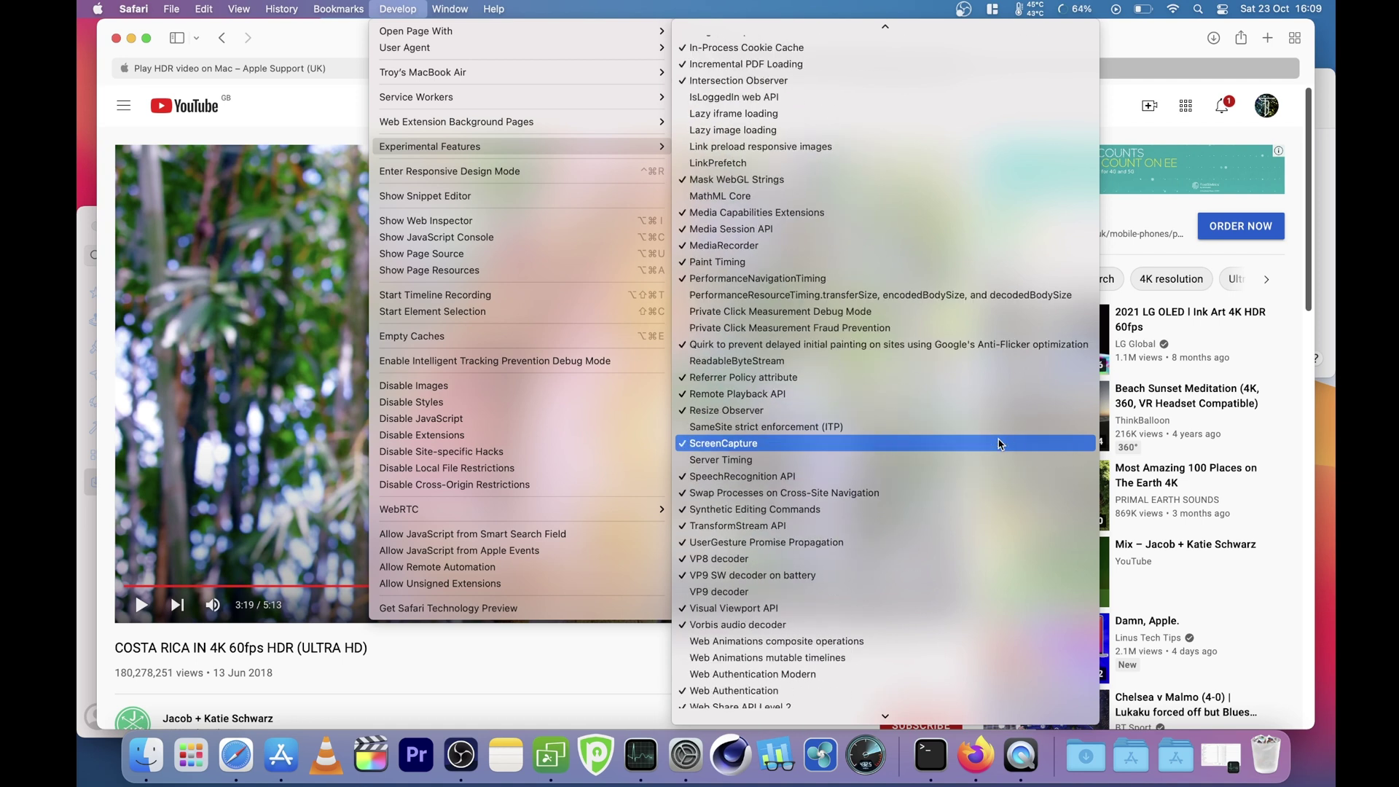
scroll(880, 610, down, 1)
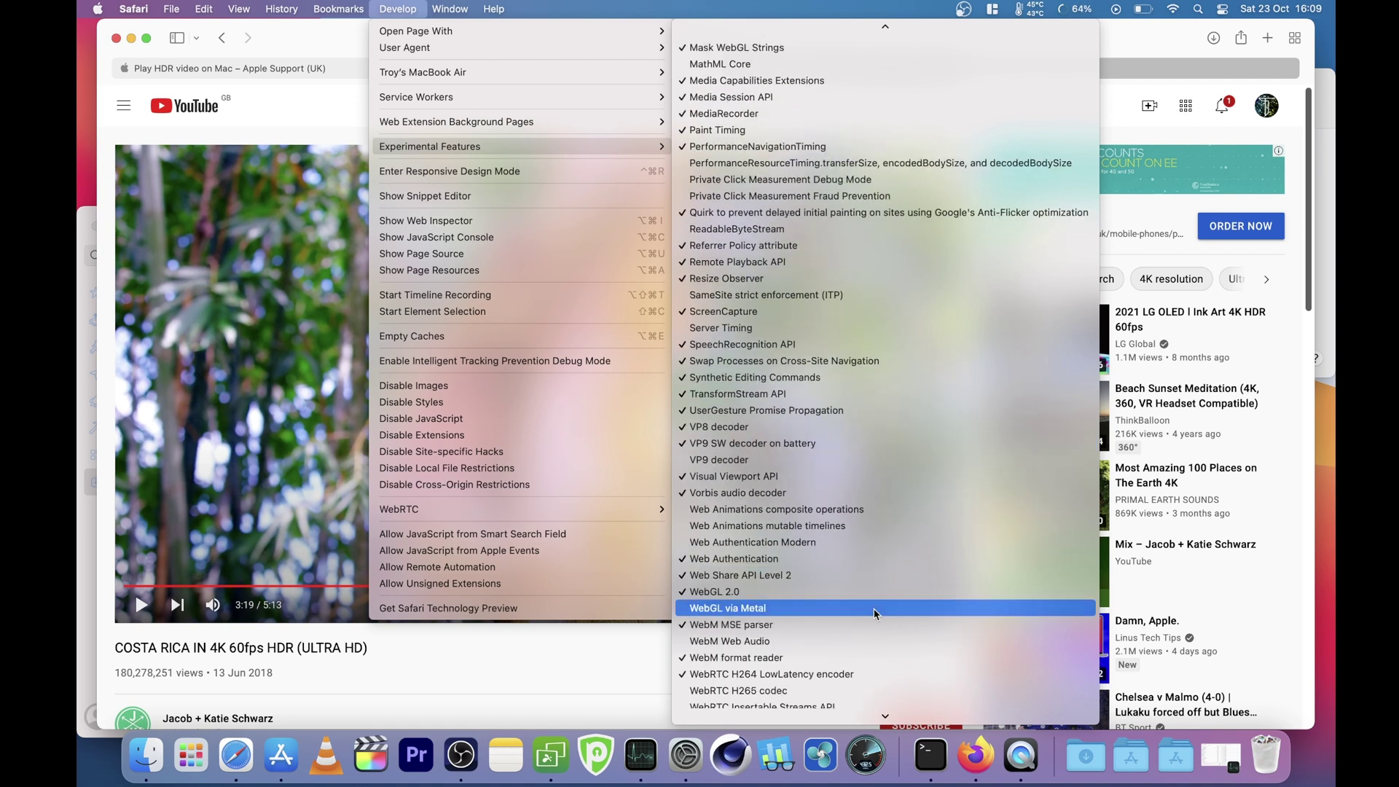
click(776, 458)
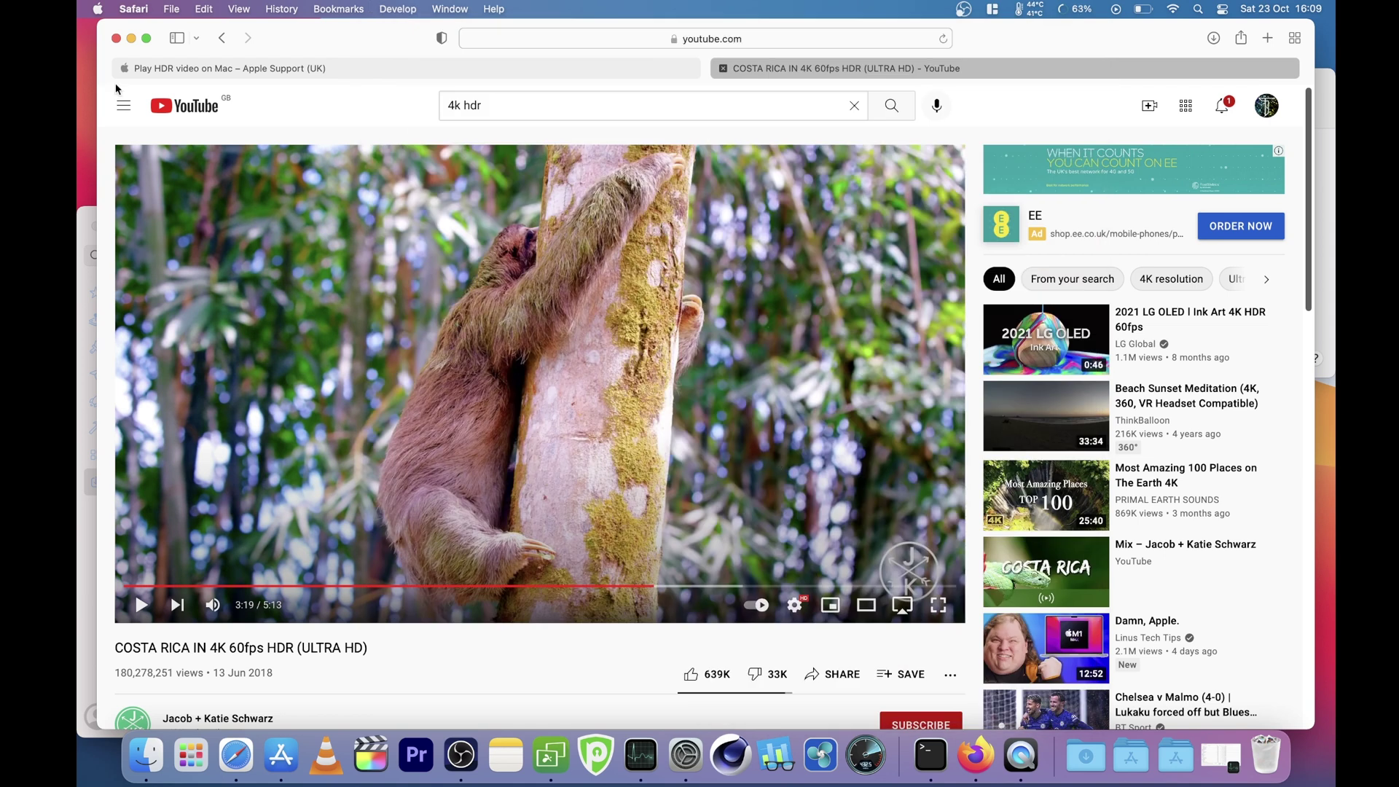
- Close the YouTube window and relaunch Safari from the Dock
click(115, 38)
click(134, 8)
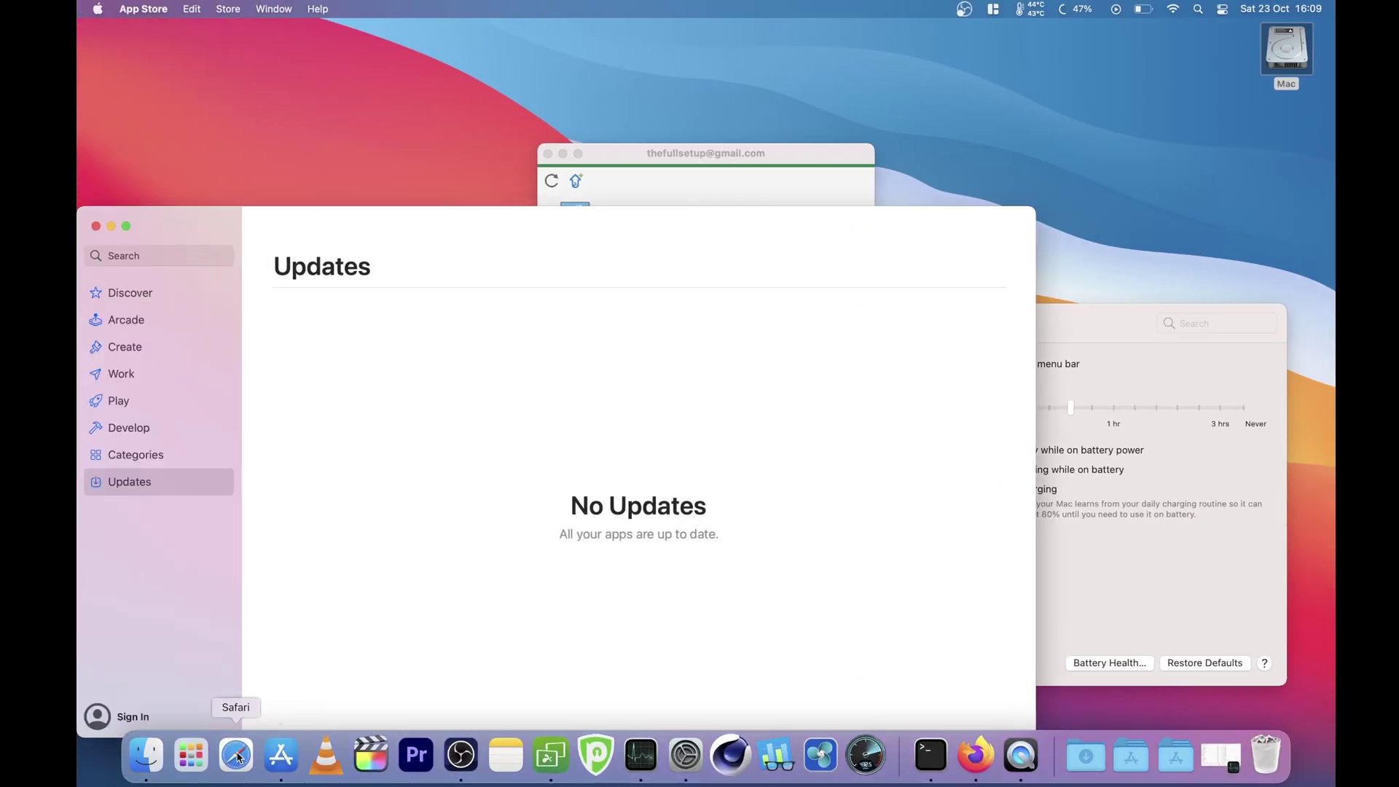
click(237, 758)
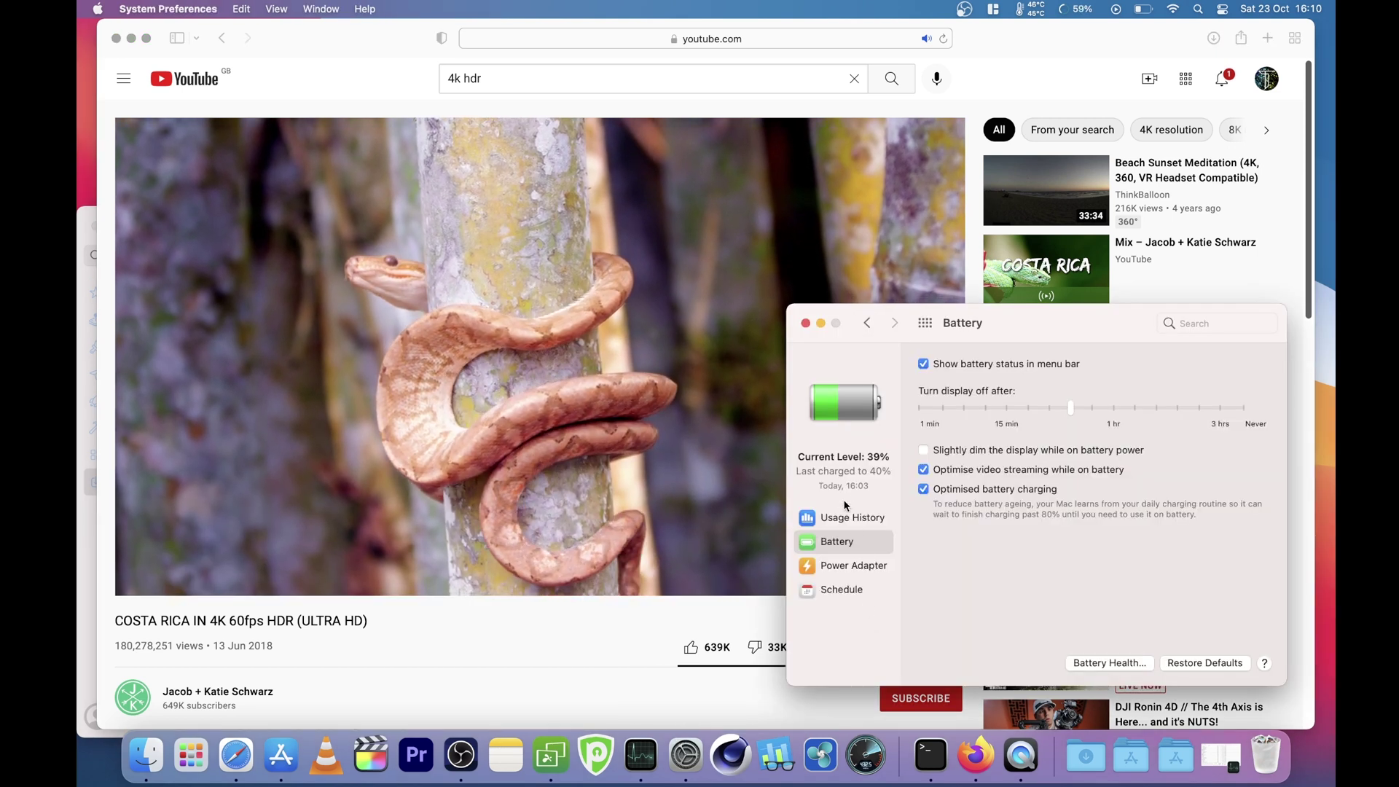
- Uncheck 'Optimise video streaming while on battery' in Battery settings and close System Preferences
click(867, 323)
click(943, 677)
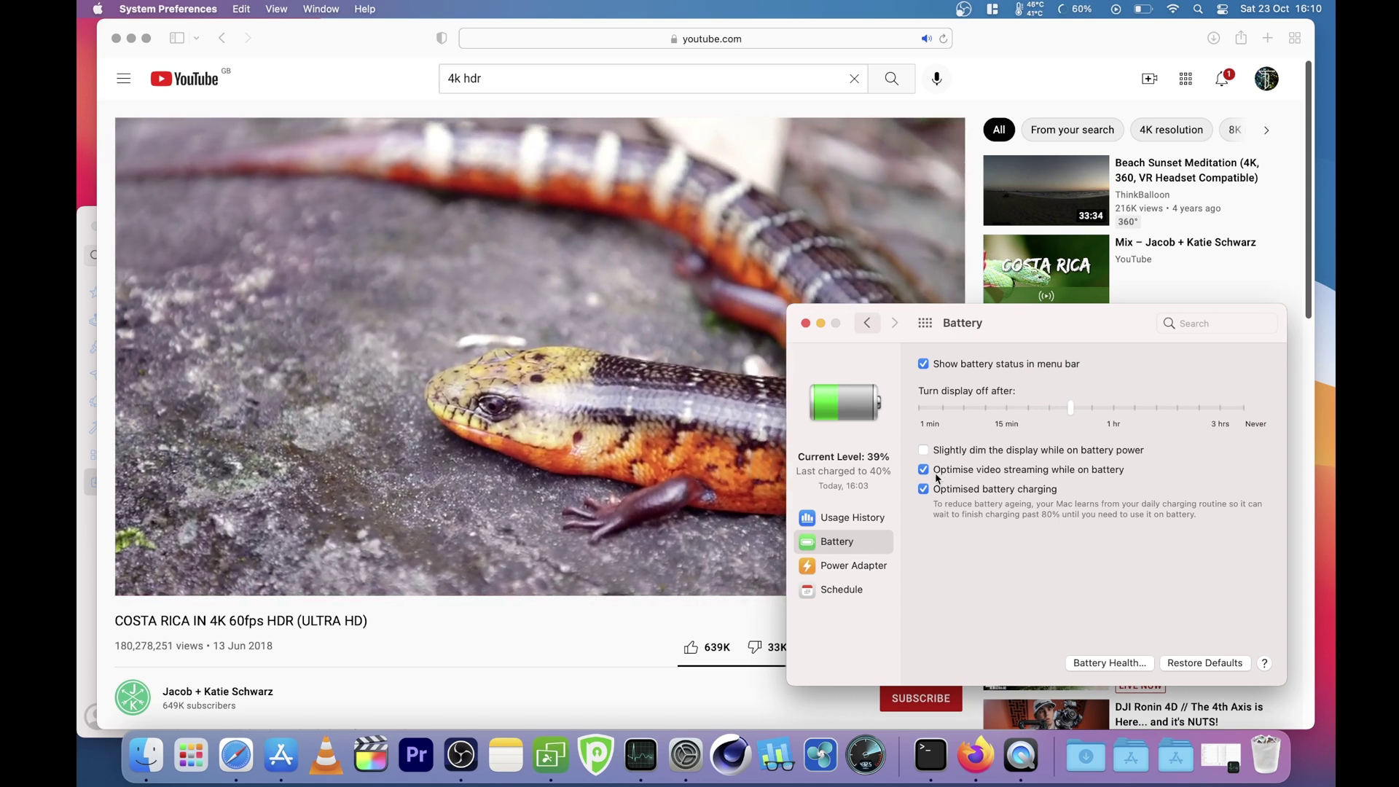
click(925, 471)
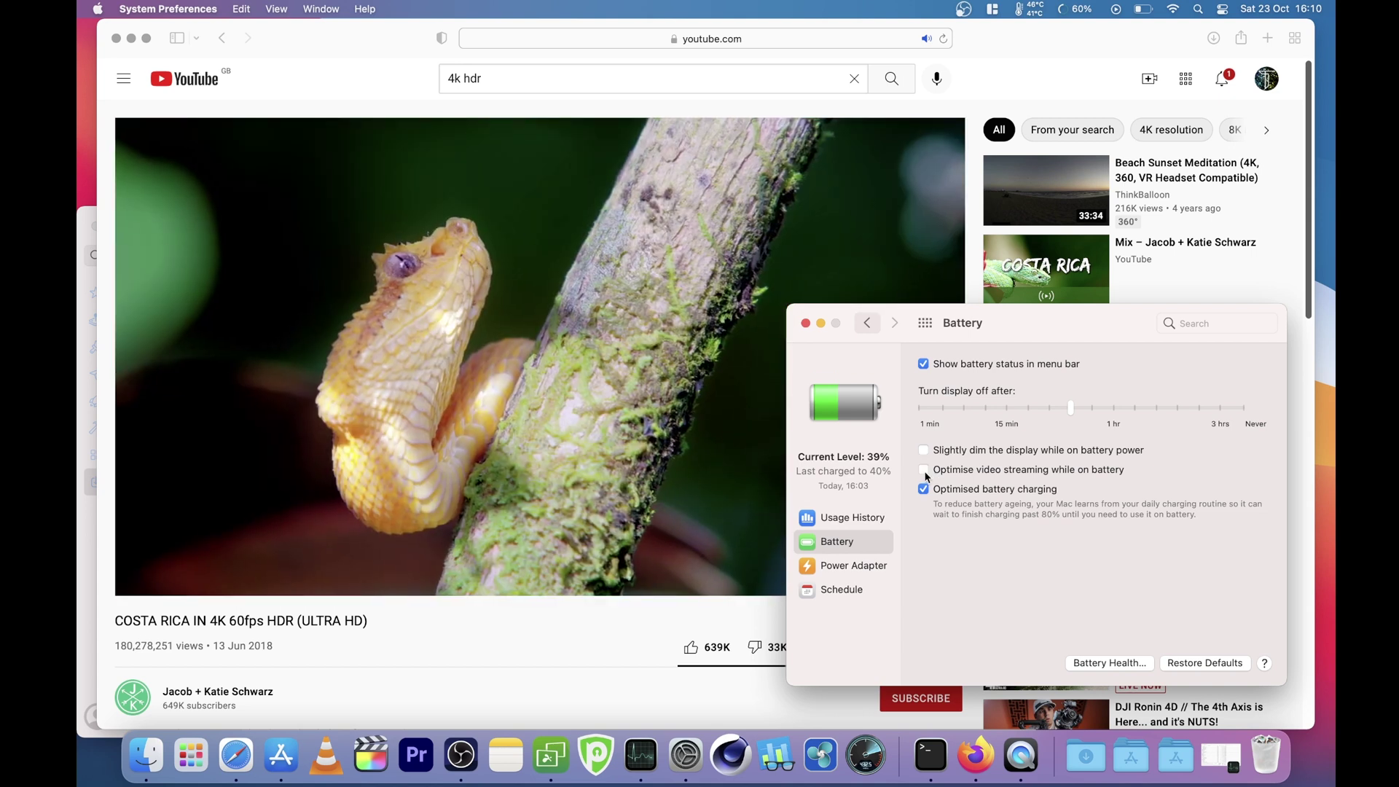
click(803, 325)
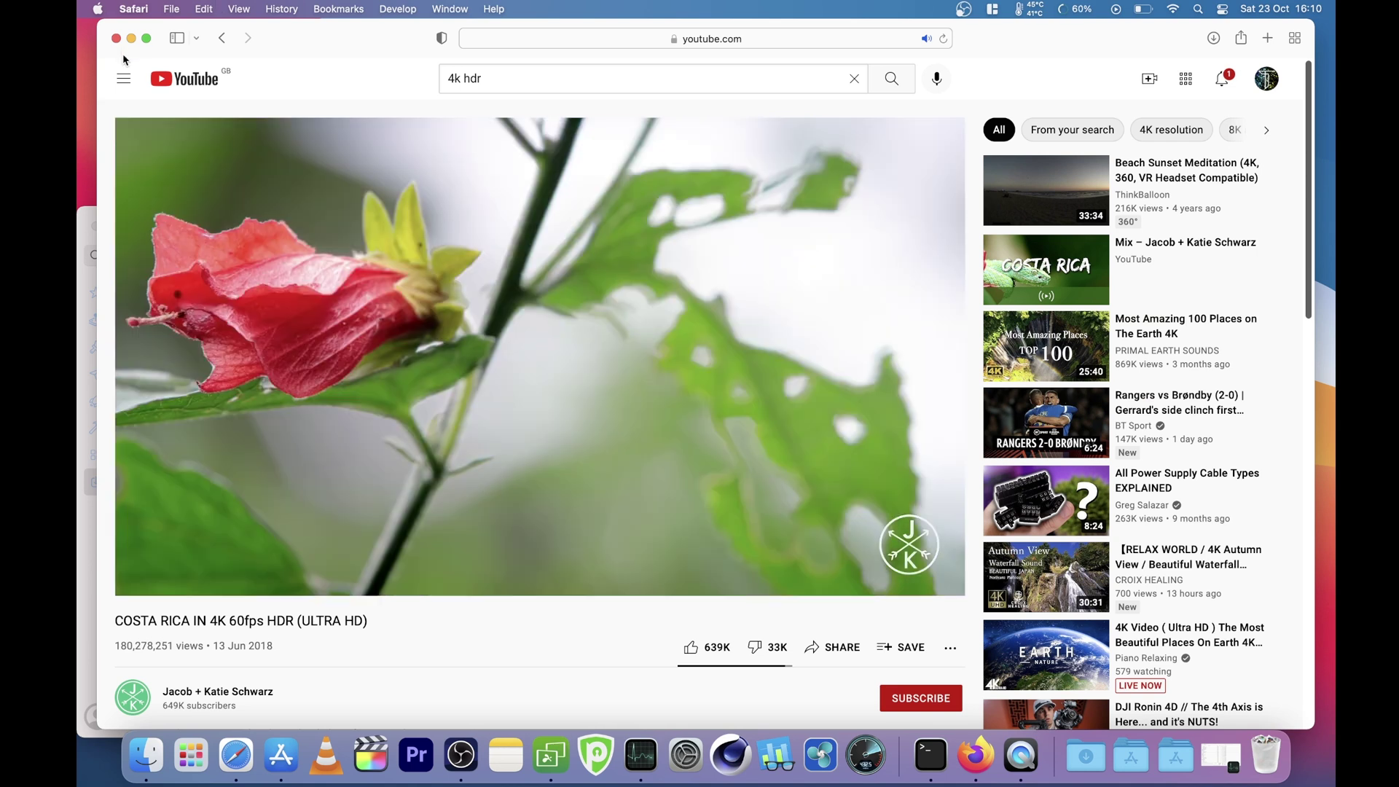
- Quit and relaunch Safari, confirm 2160p60 HDR in the video's quality menu, then close the window
click(134, 9)
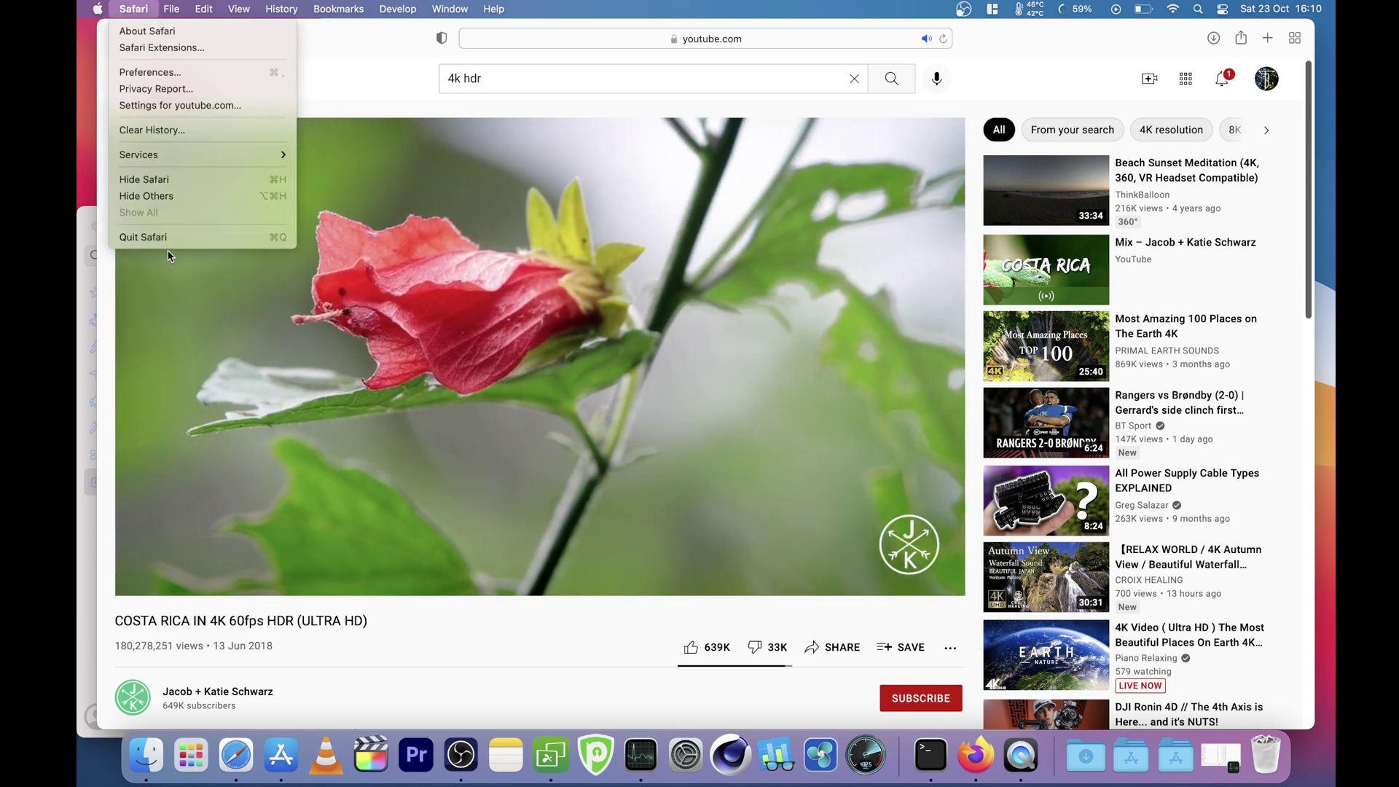
click(161, 238)
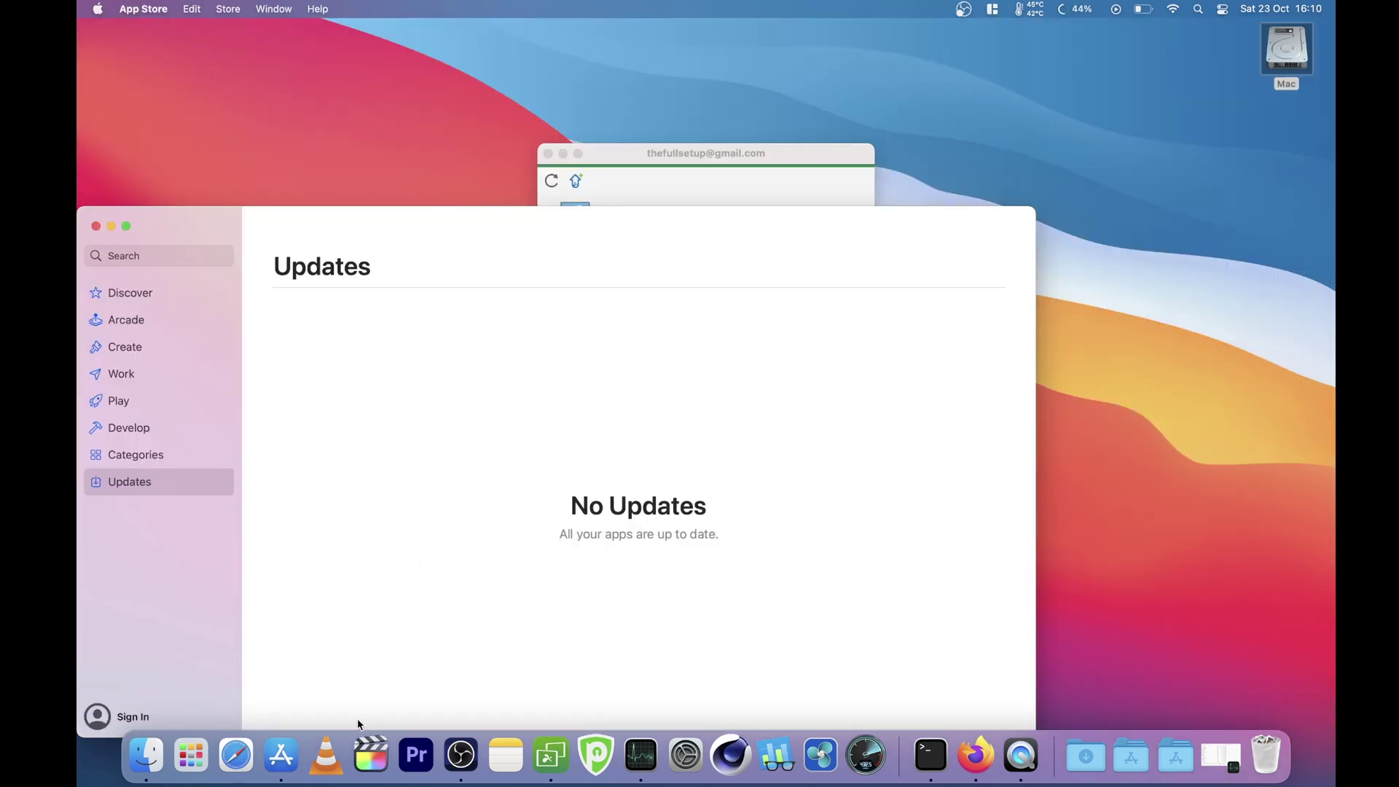
click(246, 748)
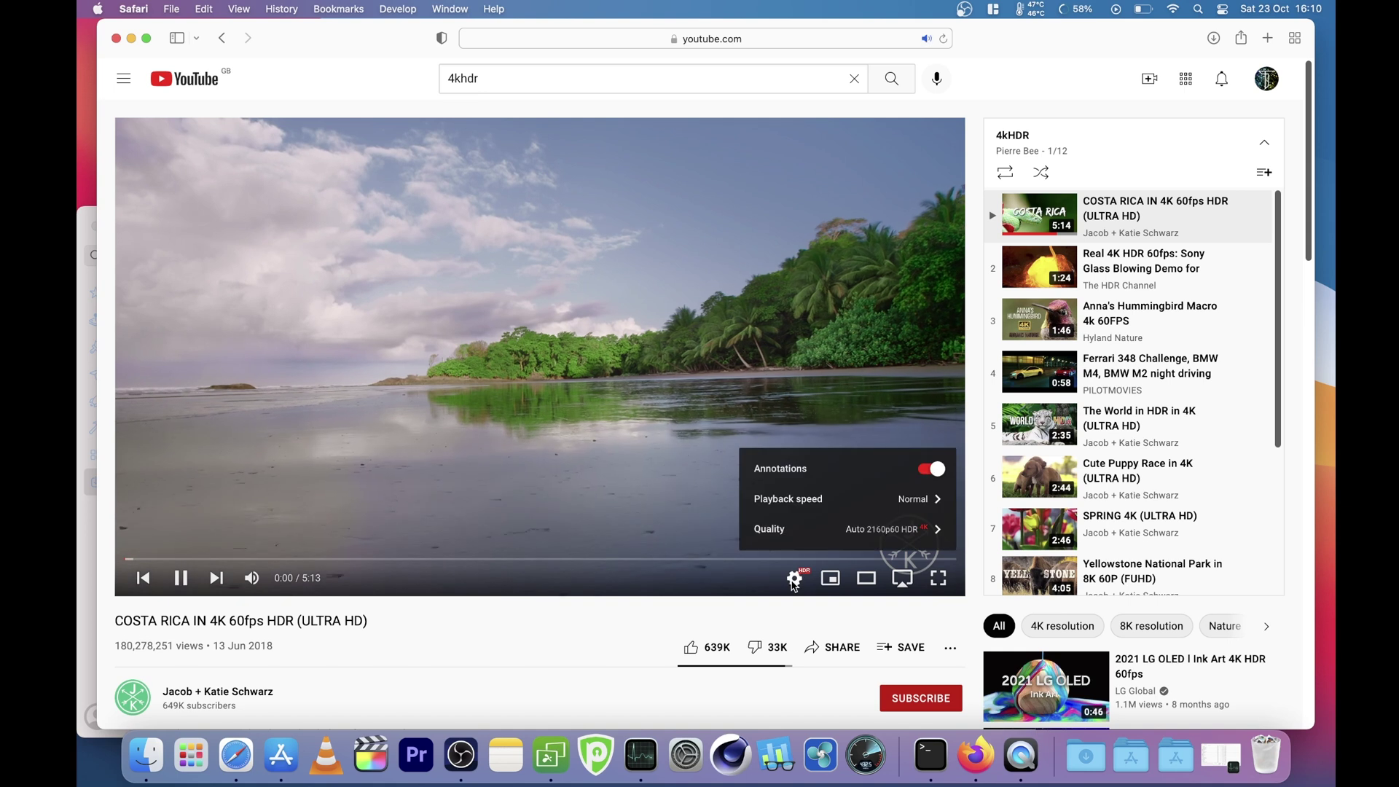
click(873, 531)
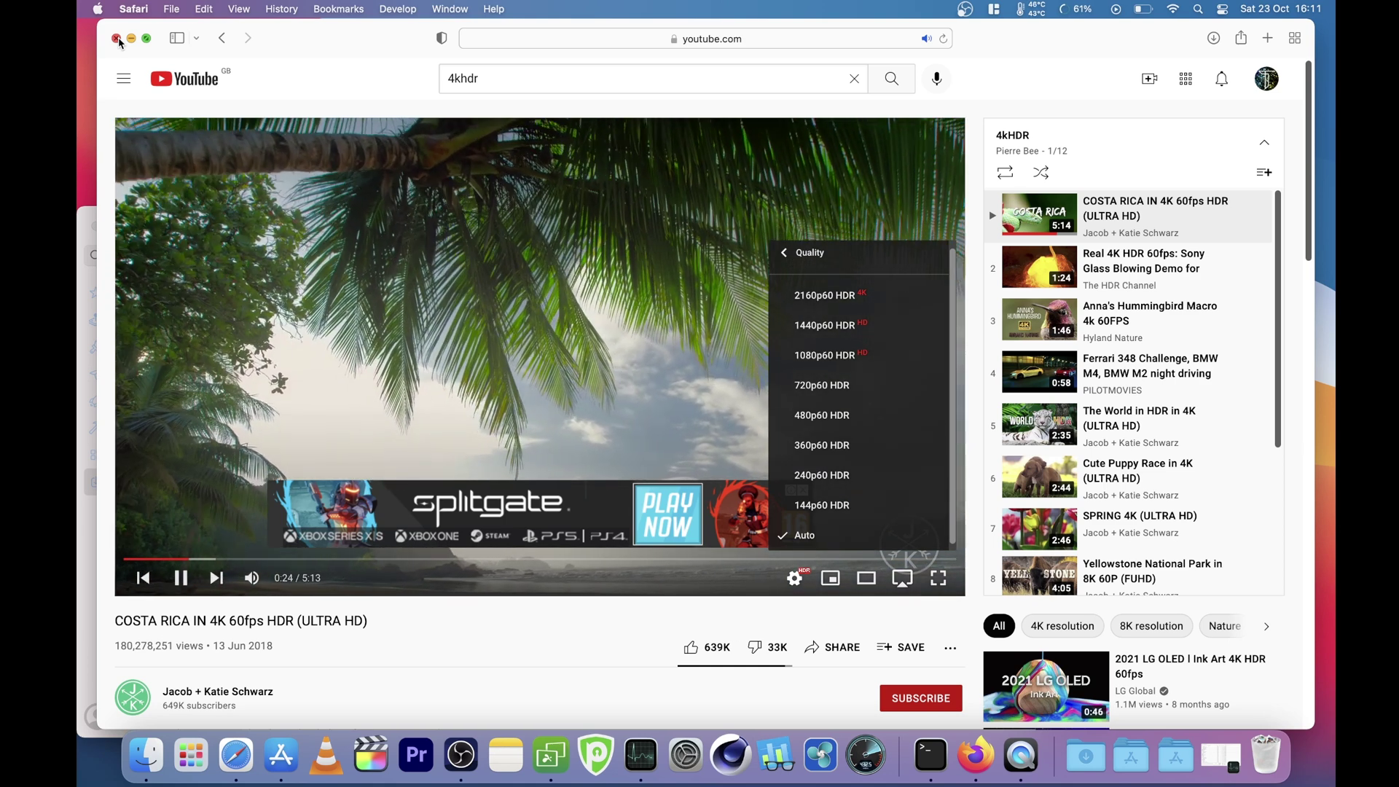
click(118, 39)
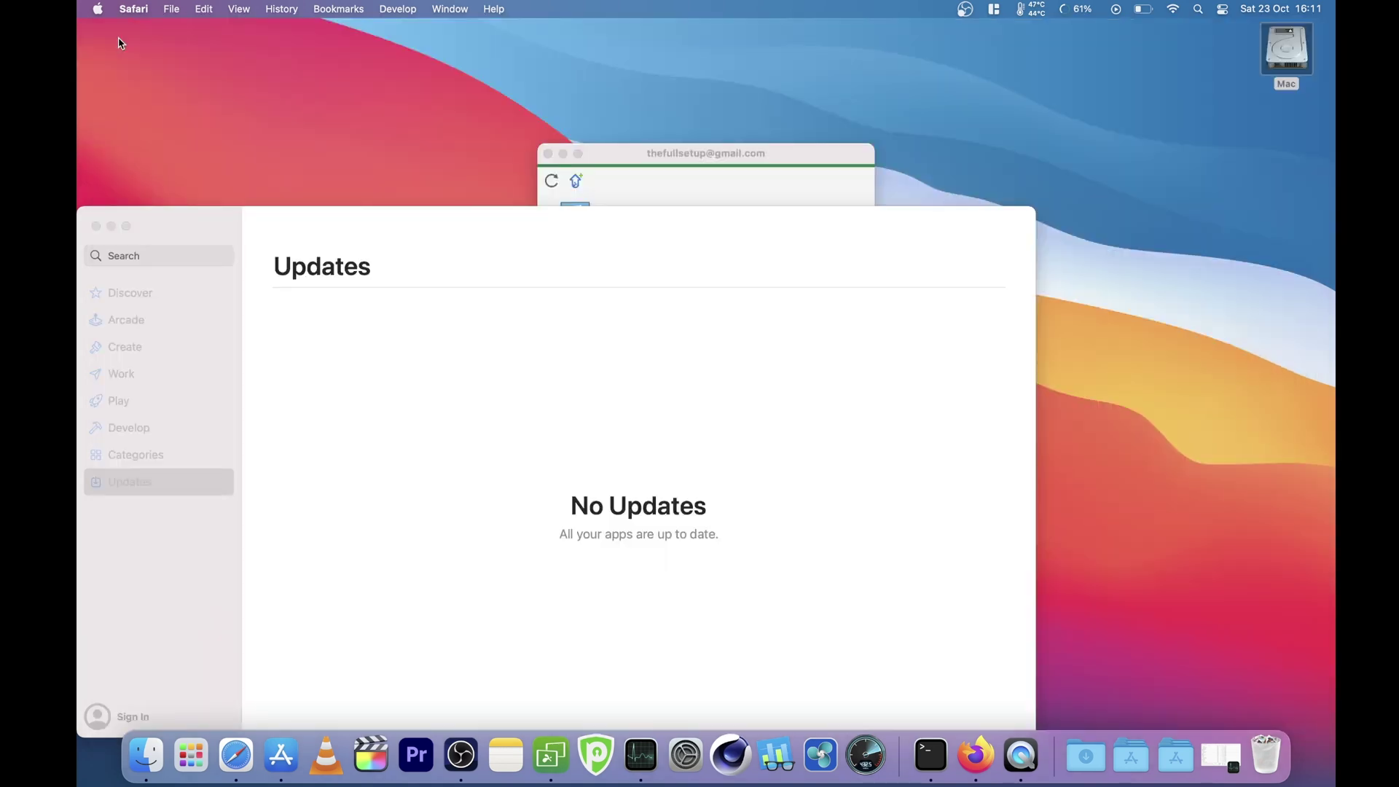